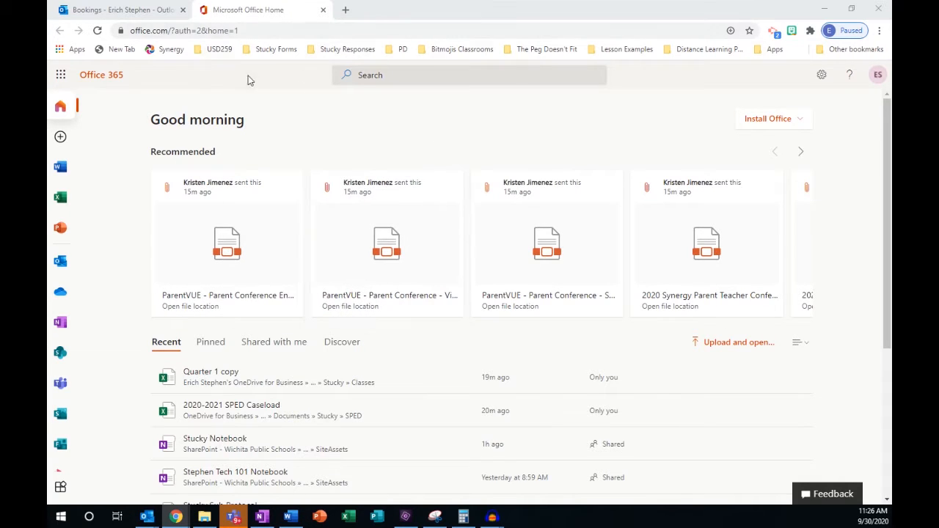
Launch Microsoft Bookings from the Office 365 All apps list by searching 'booki'.
click(61, 78)
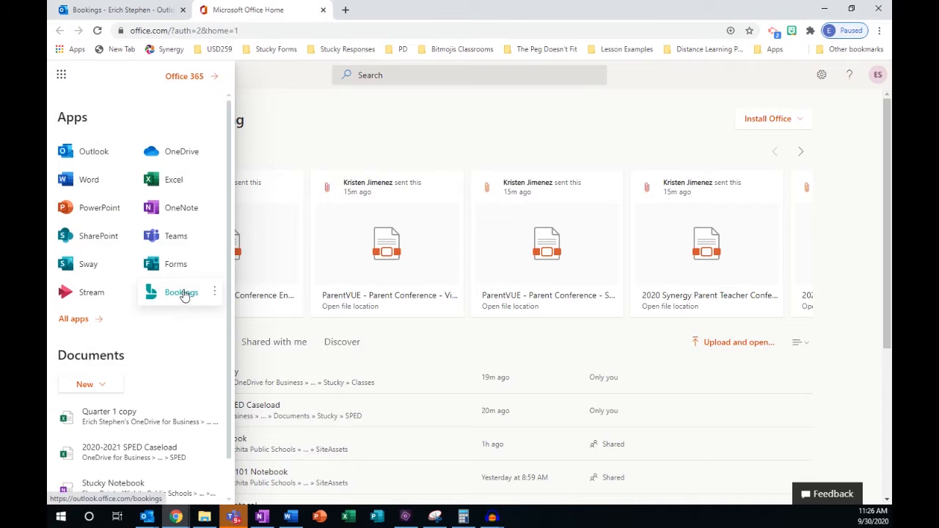
click(96, 320)
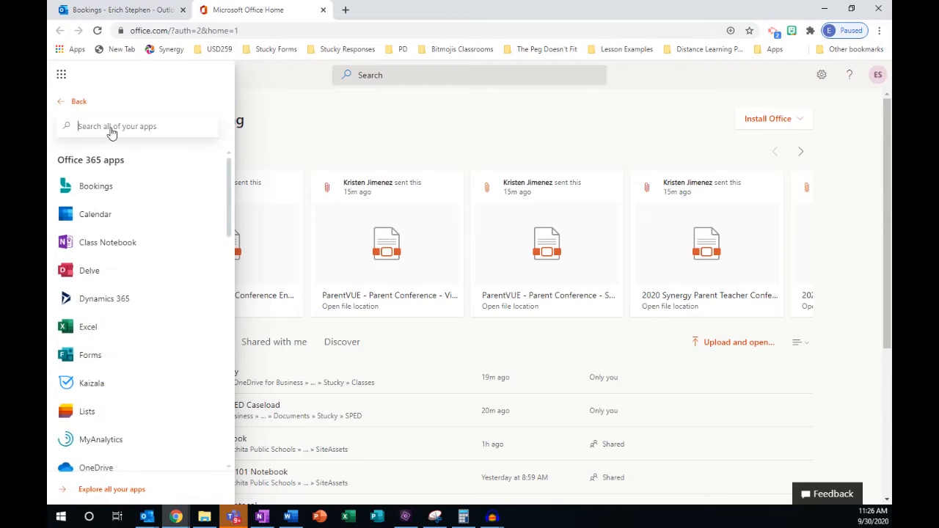
text(booki)
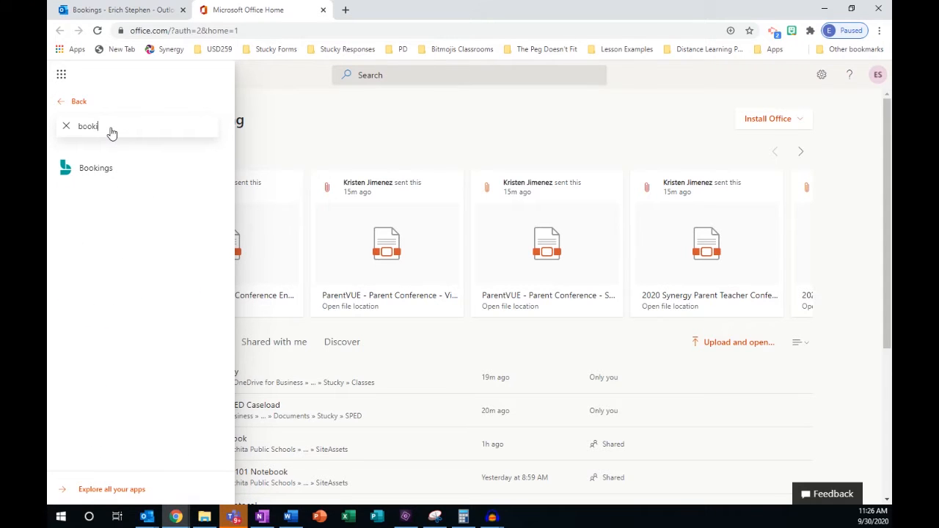
click(95, 175)
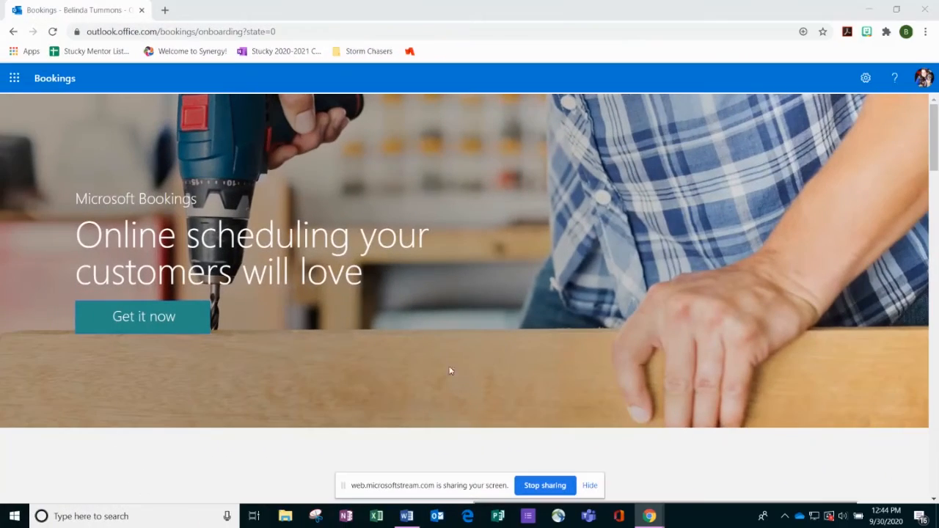
Add a booking calendar with the pasted business name and the Junior & Middle Schools business type.
click(168, 326)
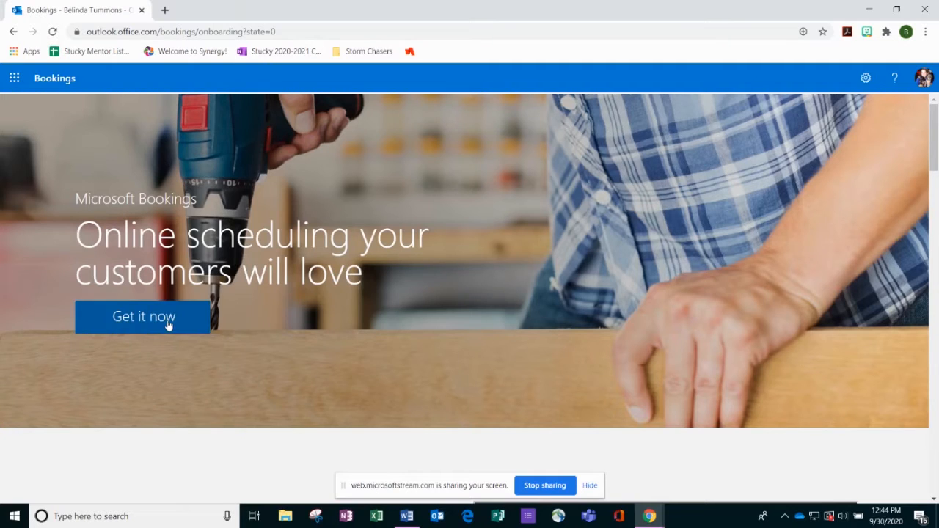
click(444, 274)
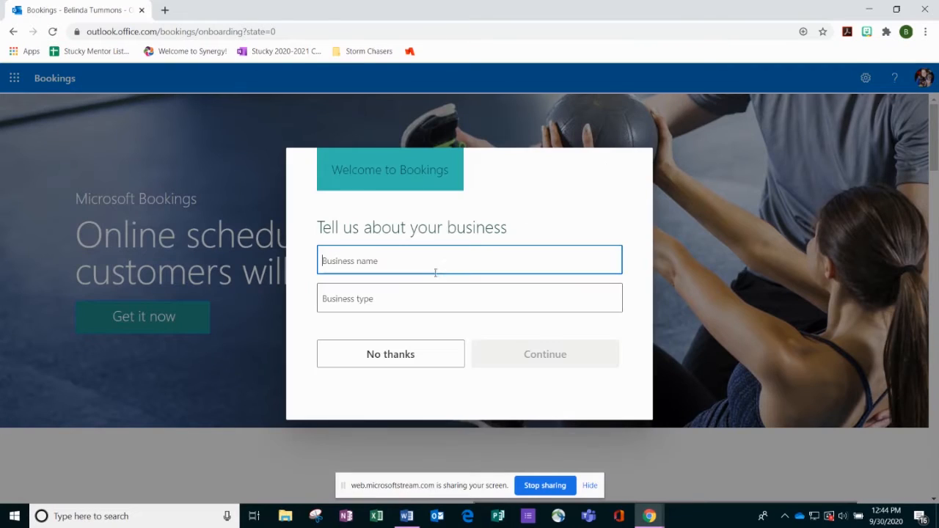
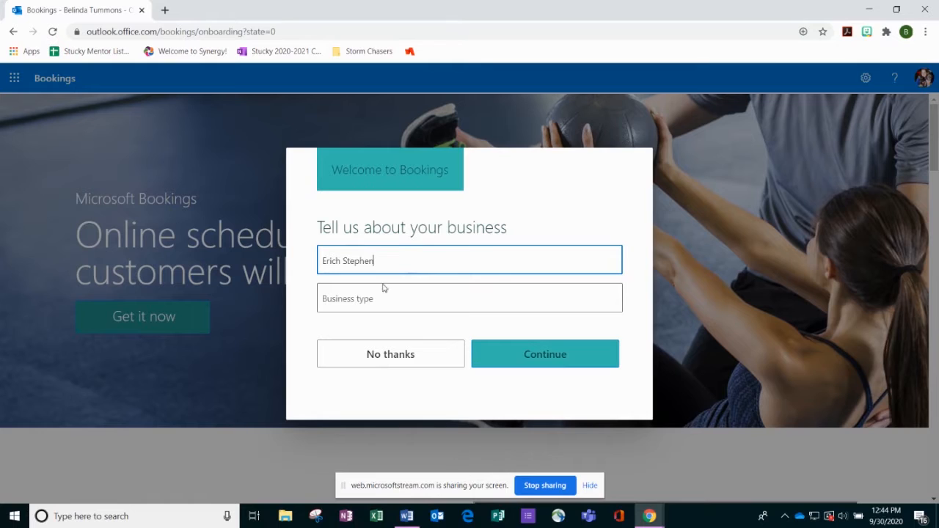
click(374, 299)
text(midd)
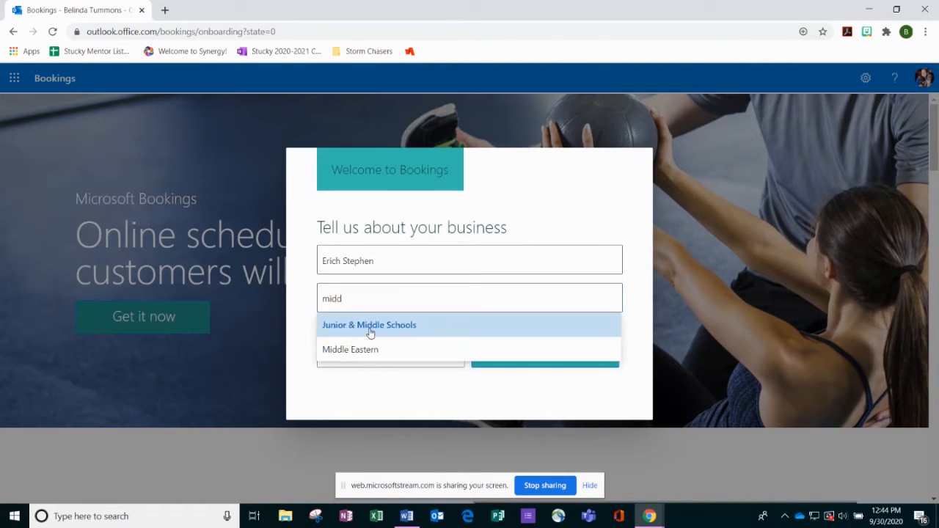
click(372, 328)
click(532, 359)
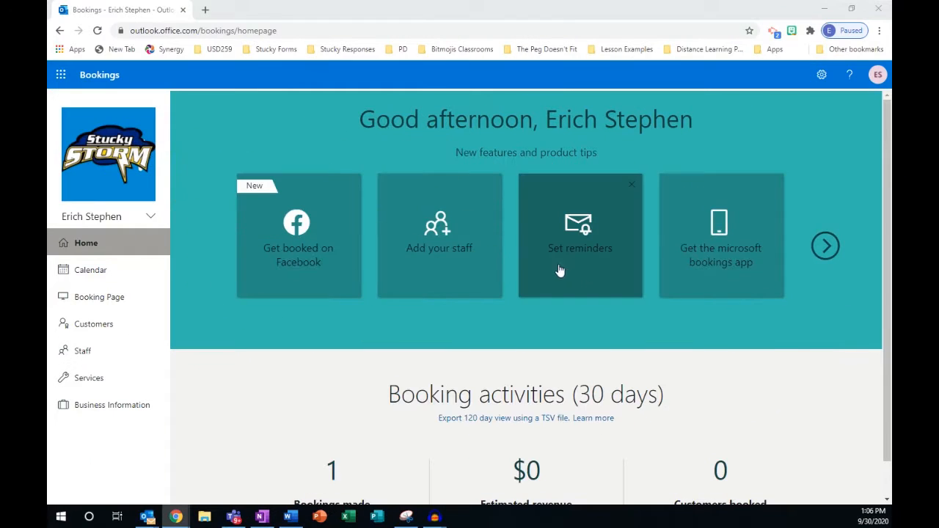
In the booking page settings, disable search engine indexing.
click(112, 299)
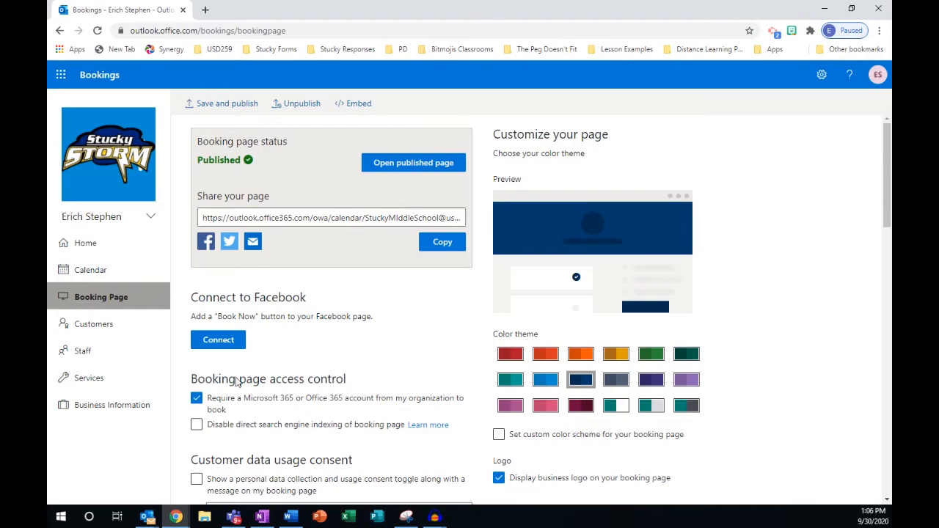
scroll(257, 340, down, 1)
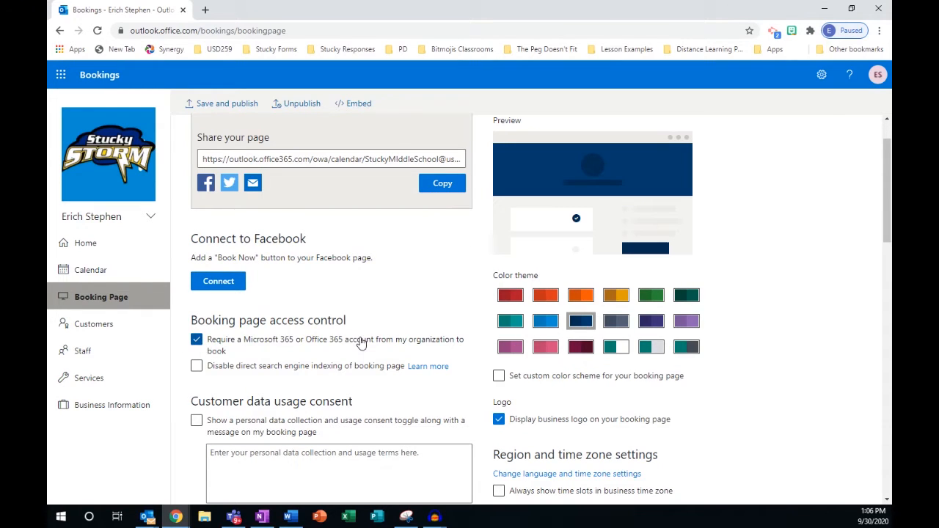
scroll(363, 343, down, 1)
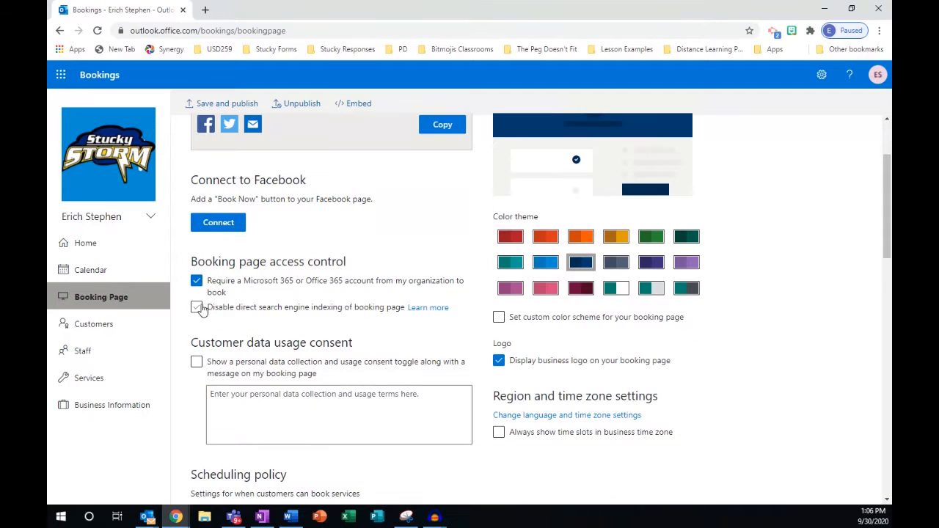
click(197, 308)
Set bookable time increments to 20 minutes.
scroll(357, 343, down, 3)
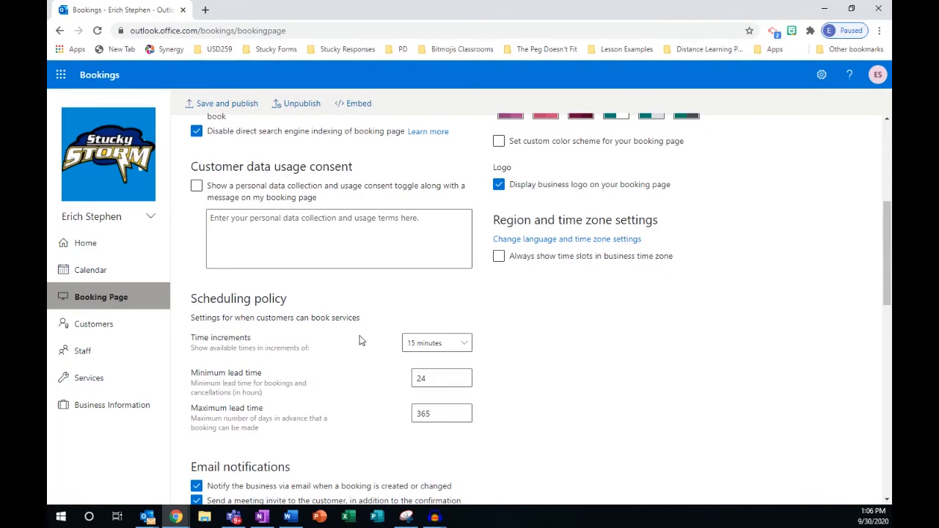
scroll(359, 340, down, 1)
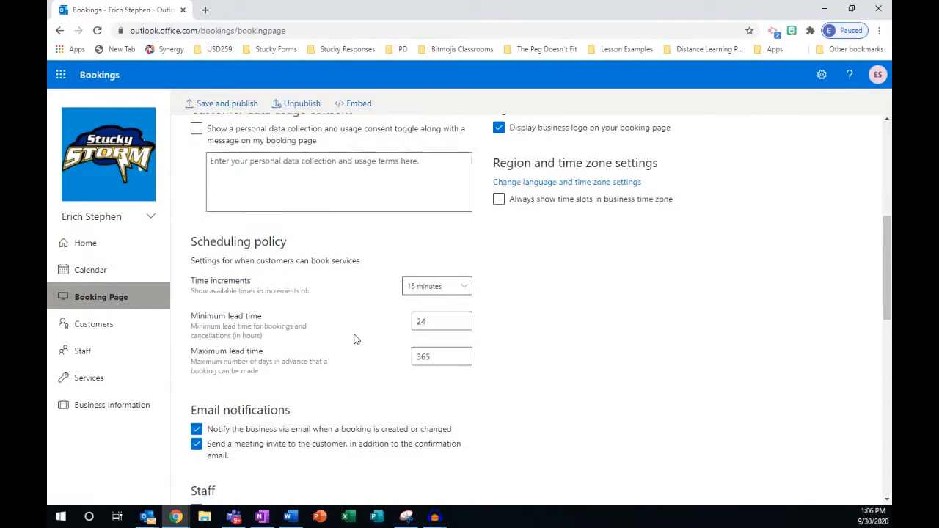
click(461, 294)
click(426, 368)
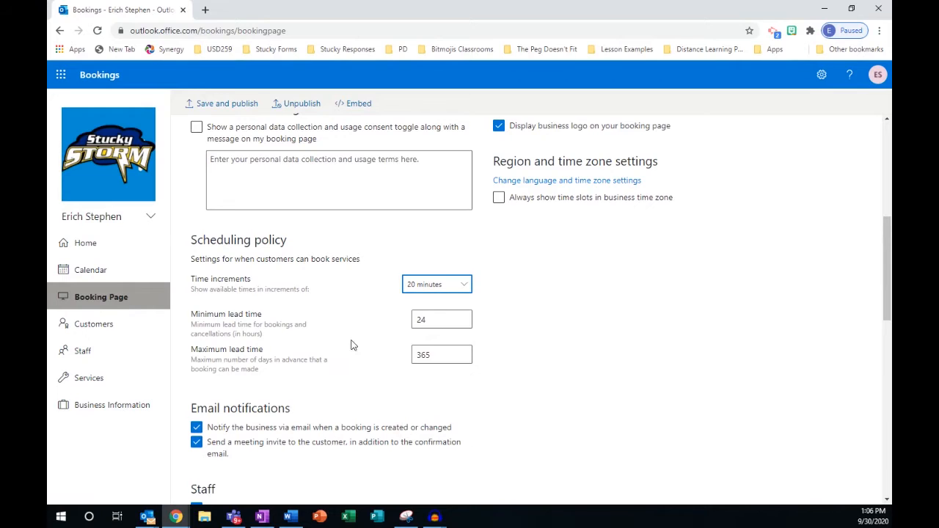
scroll(351, 345, down, 1)
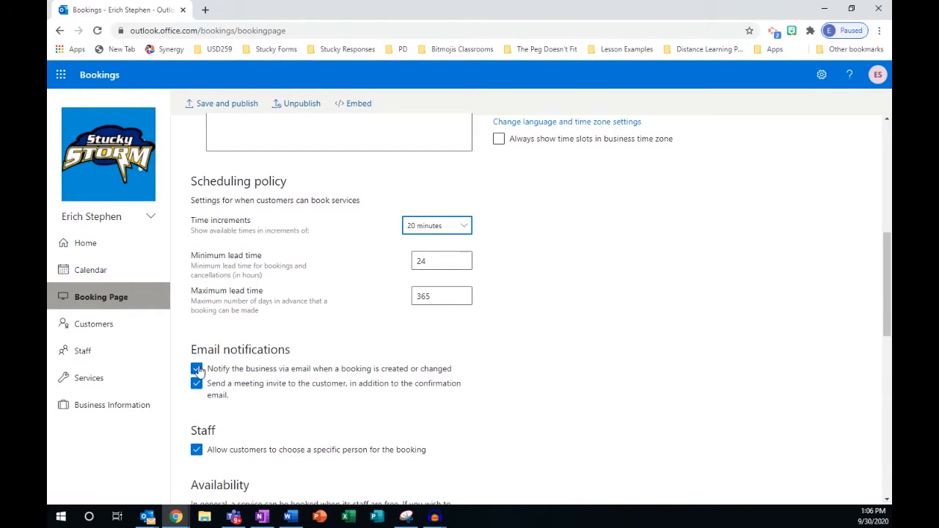
scroll(235, 397, down, 1)
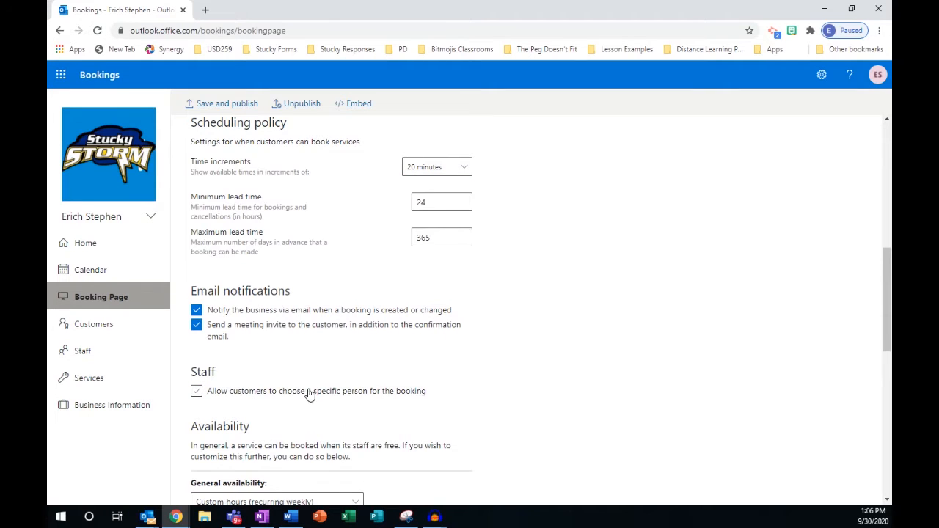
scroll(342, 385, down, 3)
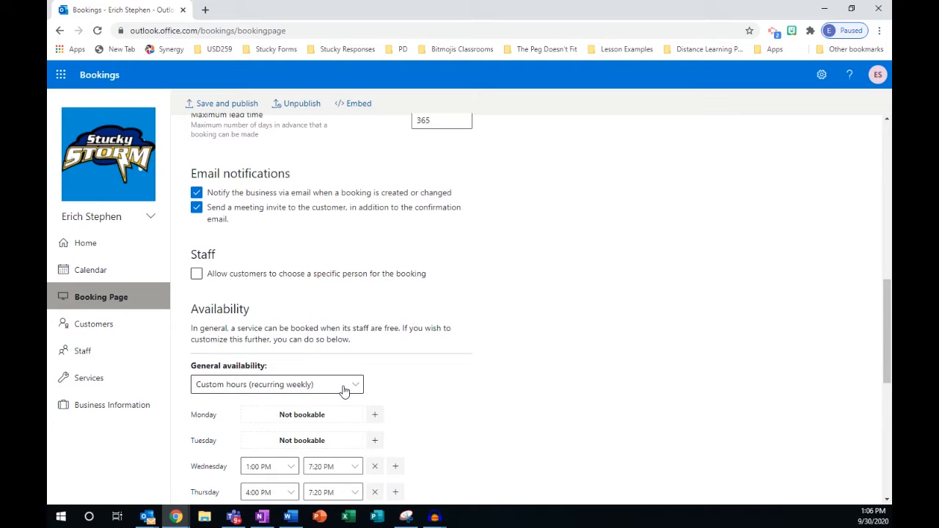
Keep custom weekly hours as general availability for the 10/7–10/8/2020 conference dates.
click(344, 389)
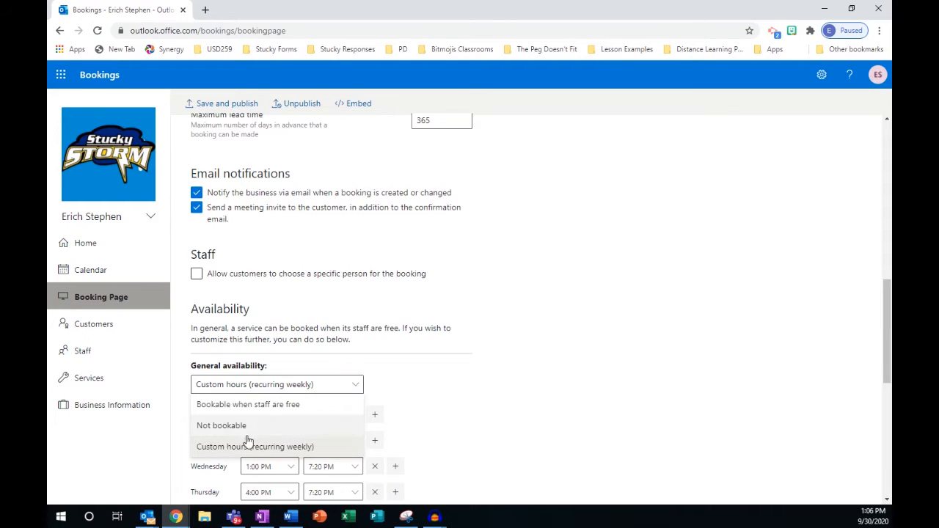
click(244, 445)
scroll(250, 433, down, 3)
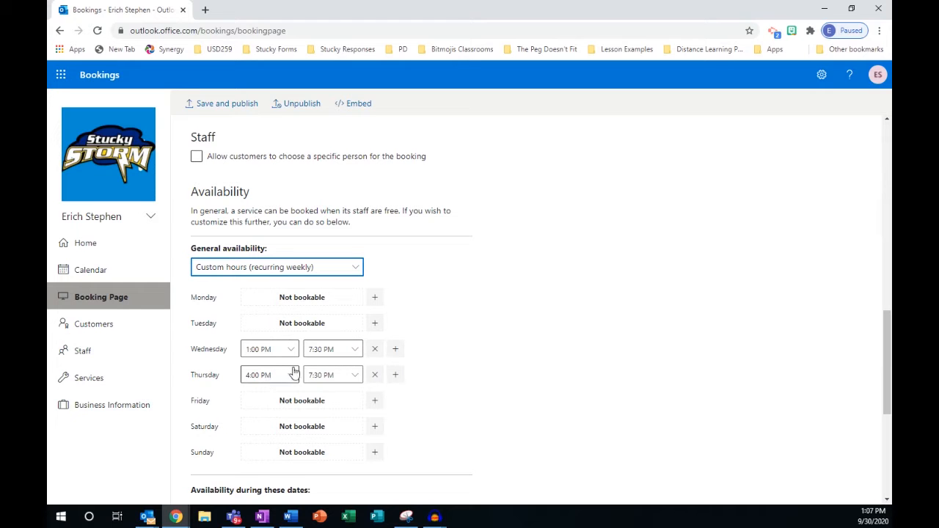
scroll(273, 381, down, 2)
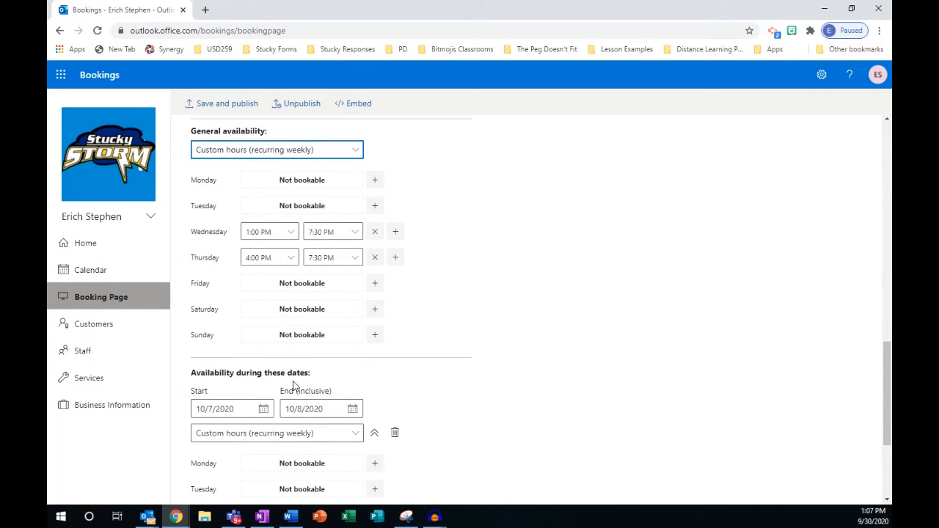
scroll(293, 381, down, 1)
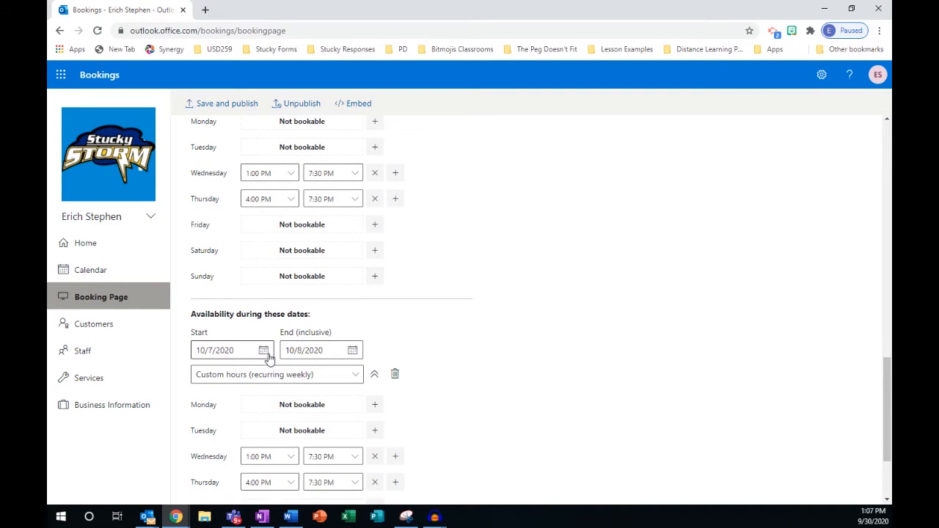
scroll(269, 356, down, 1)
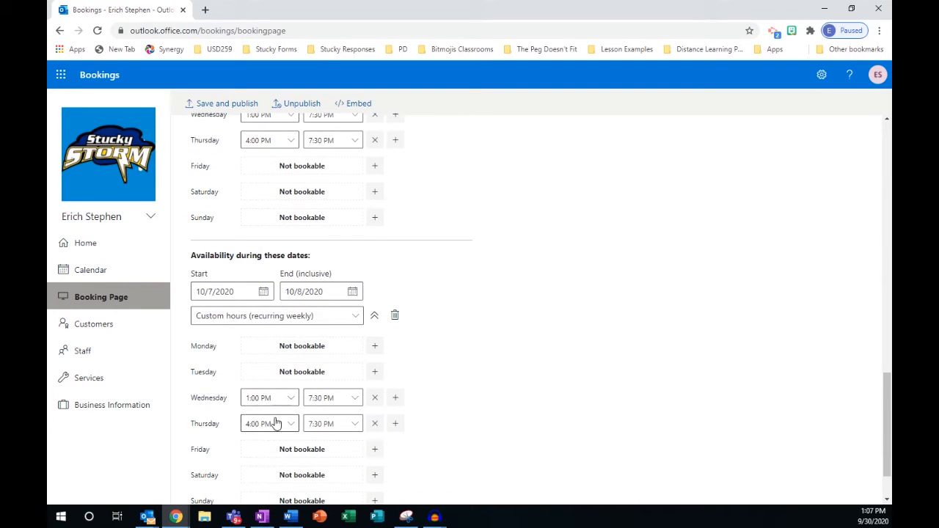
scroll(328, 407, down, 1)
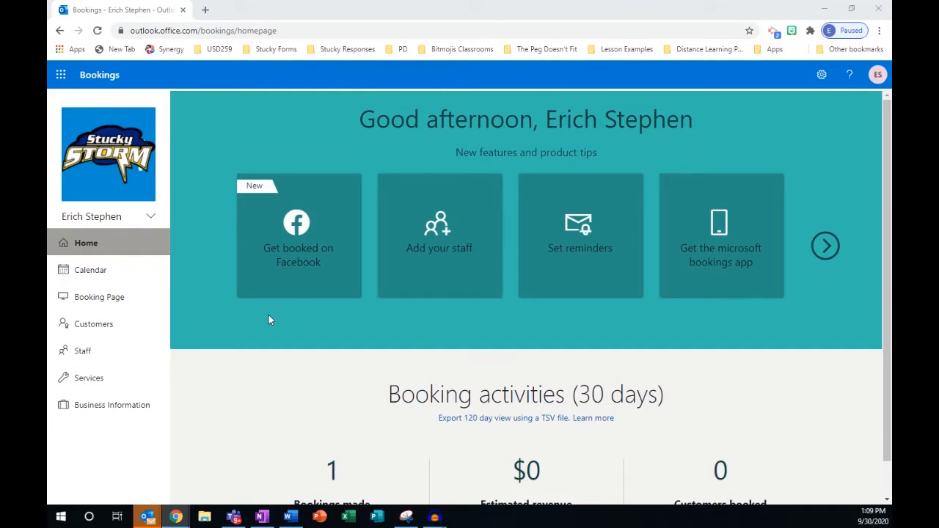
Create a new service named 'Fall Conferences' with an online meeting included.
click(99, 383)
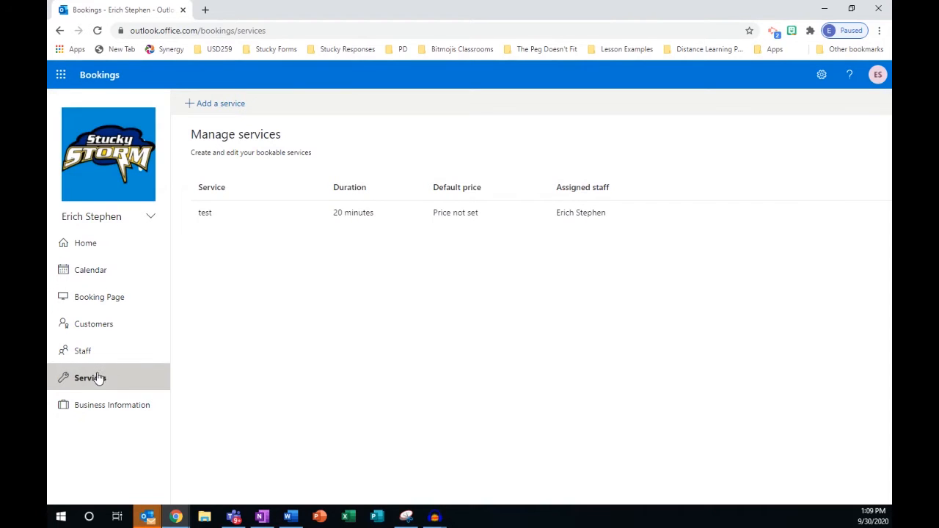
click(226, 105)
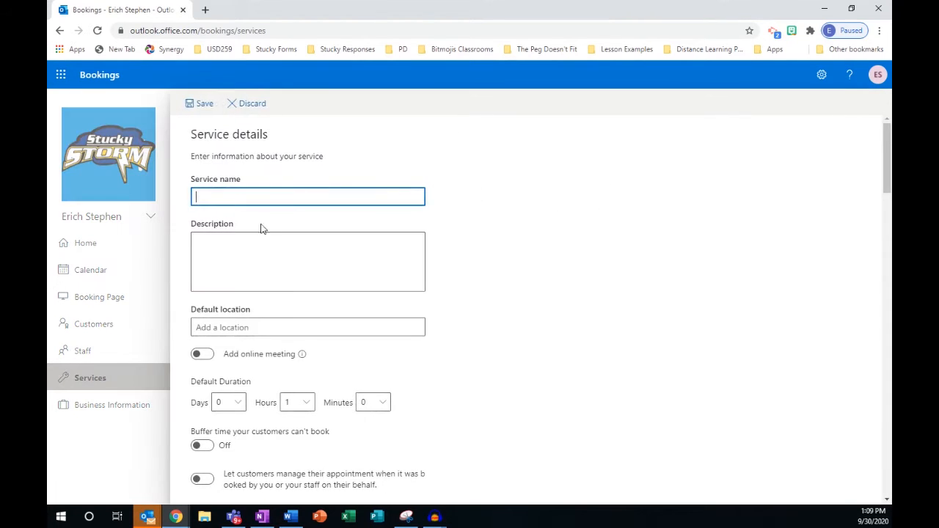
text(Fall Conferences)
click(204, 357)
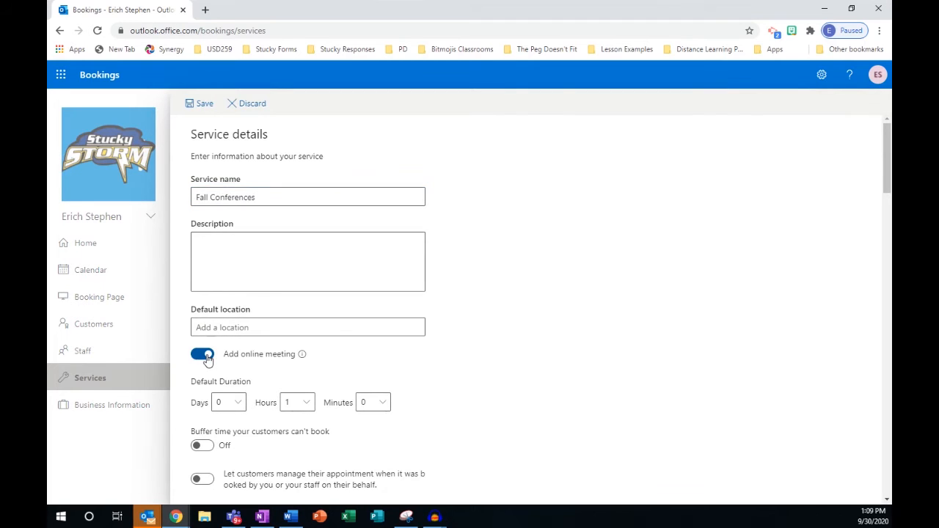
Set the service's default duration to 0 hours 20 minutes.
click(300, 405)
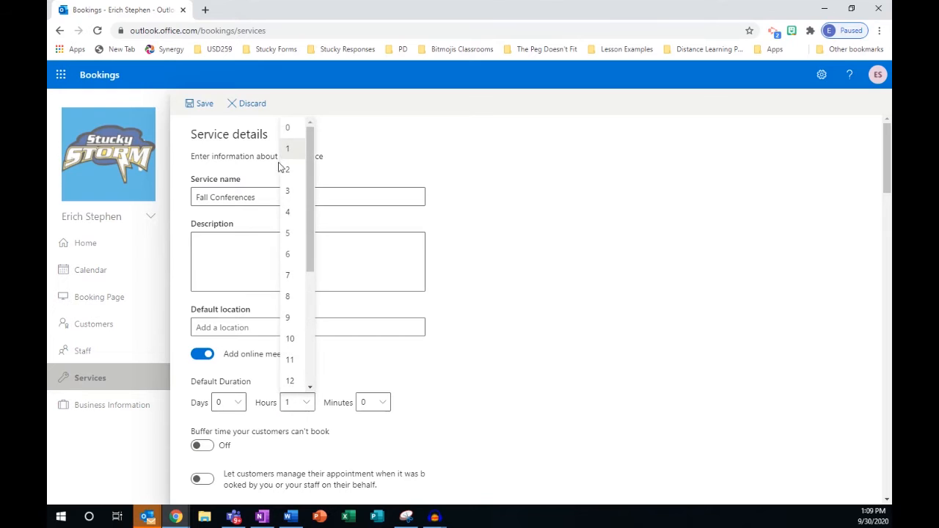
click(297, 127)
click(378, 402)
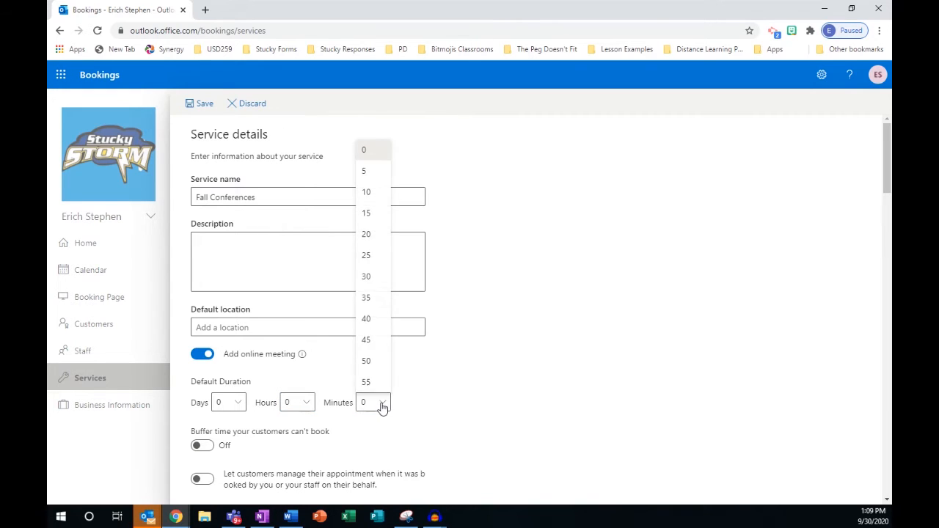
click(372, 234)
scroll(293, 385, down, 2)
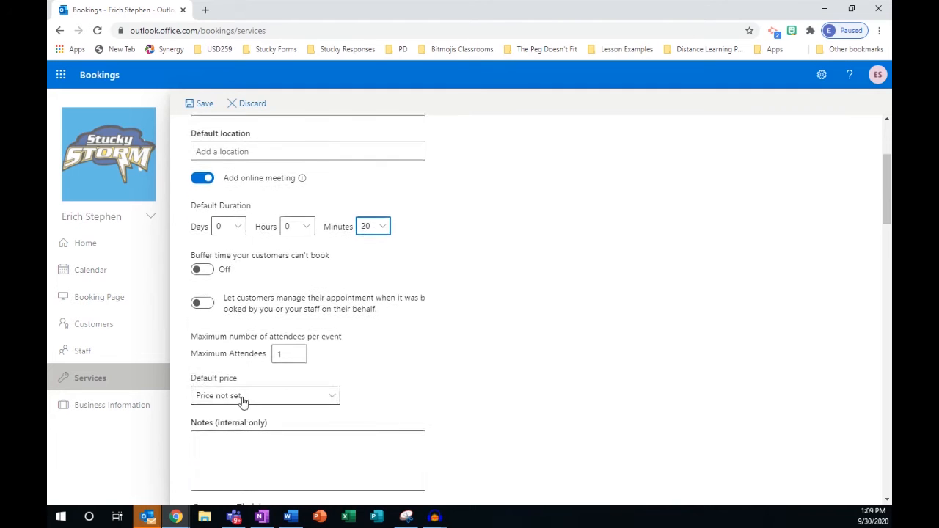
scroll(242, 404, down, 4)
Enable text message notifications for customers of the service.
scroll(263, 404, down, 9)
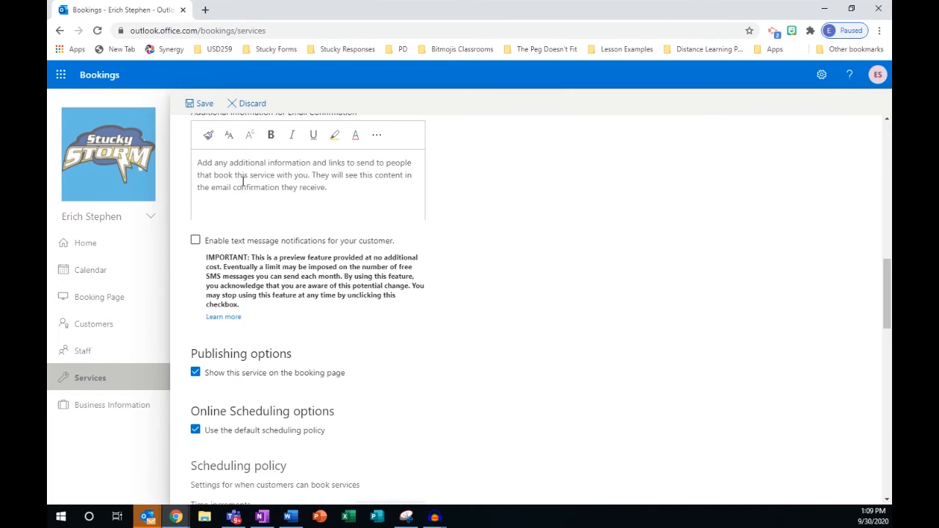
click(197, 243)
scroll(373, 307, down, 10)
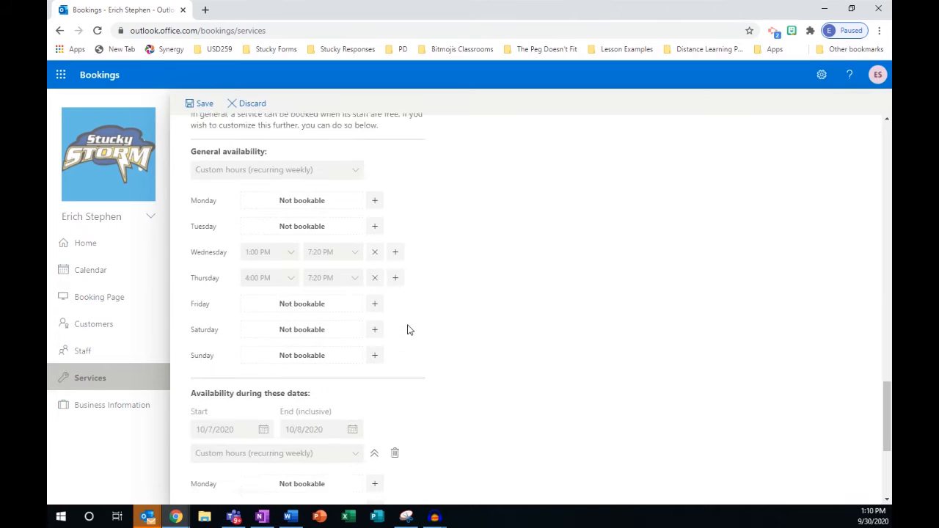
scroll(409, 330, down, 1)
scroll(306, 389, down, 3)
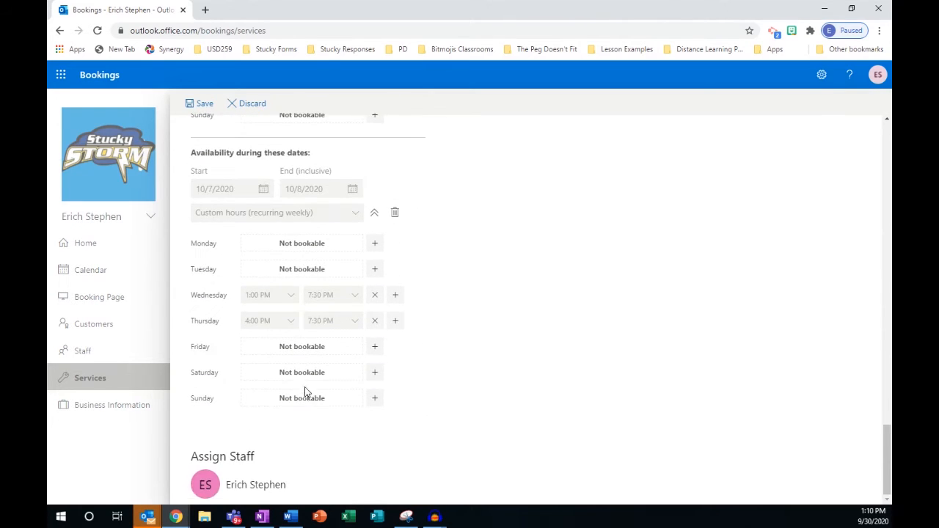
Save the new Fall Conferences service.
scroll(310, 392, up, 10)
scroll(307, 394, up, 5)
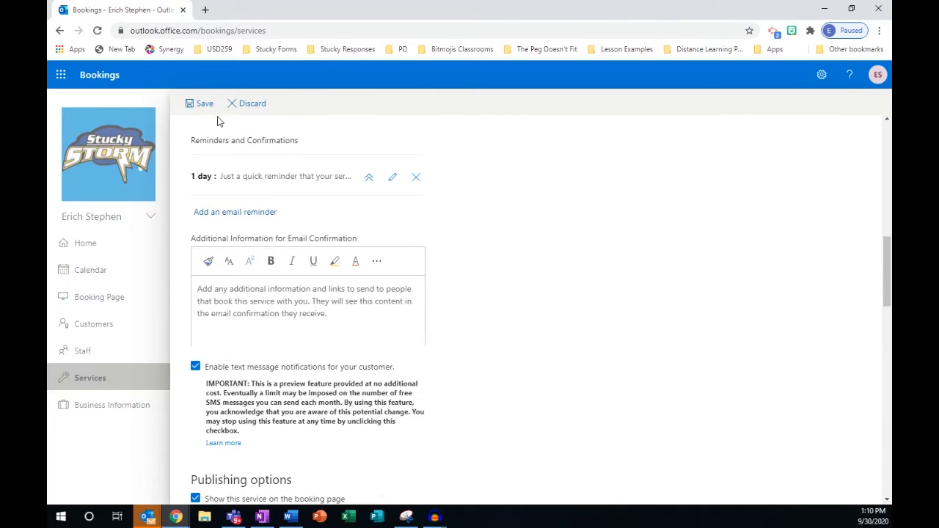
click(203, 105)
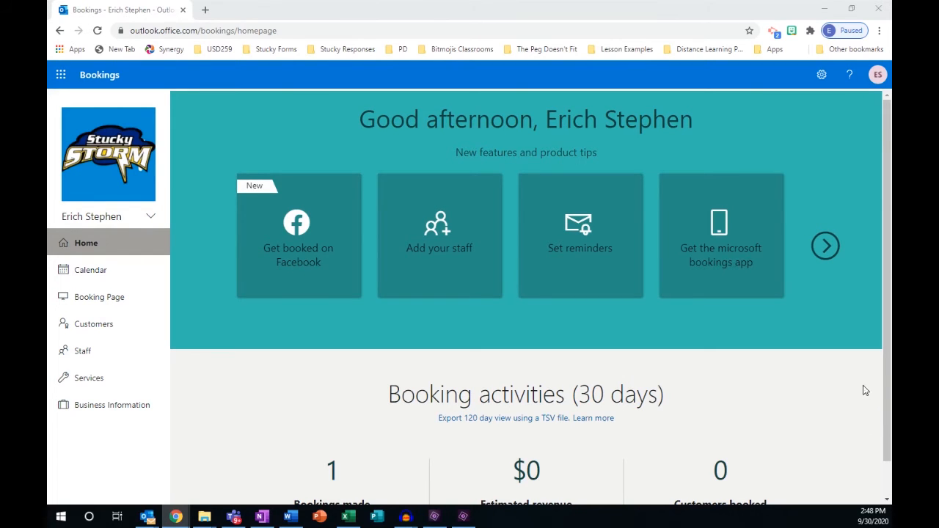
Copy the booking page's shareable link from the booking page settings.
click(107, 298)
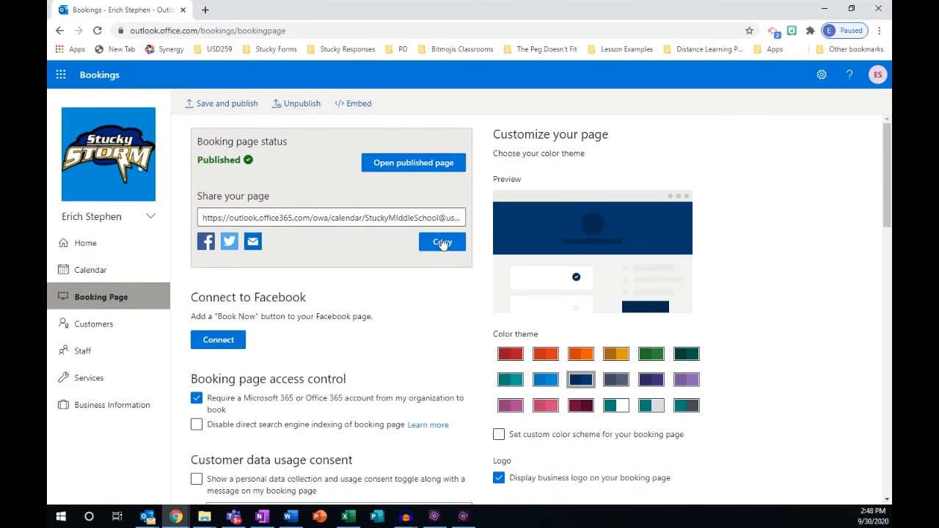
click(443, 243)
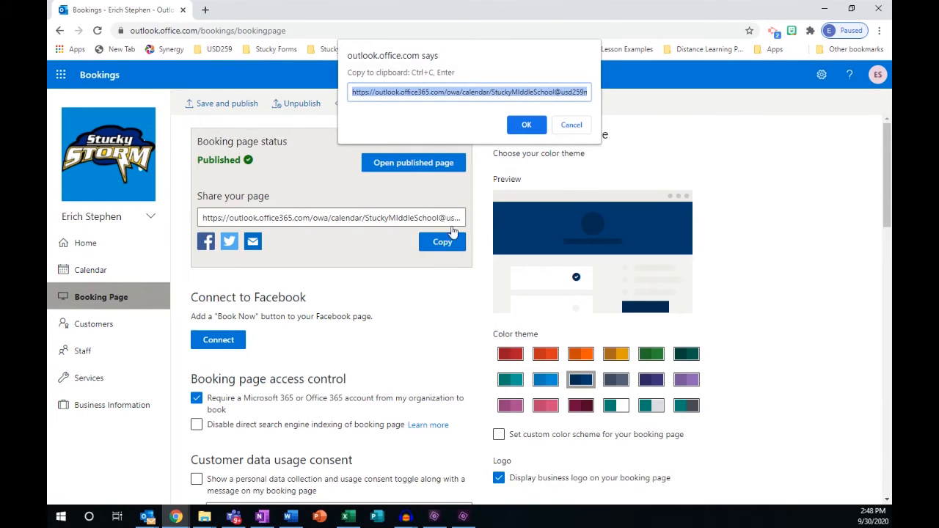
click(570, 126)
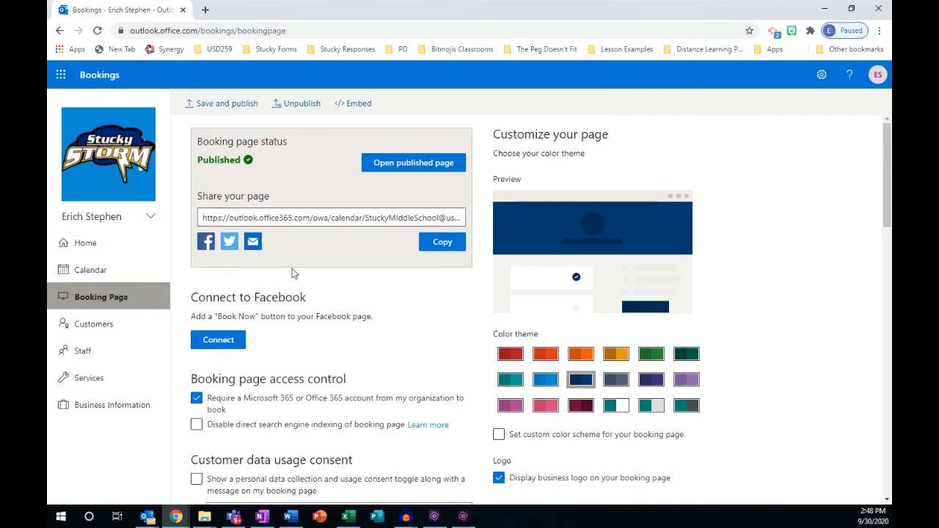
Copy the test service's own booking link and start sharing it by email.
click(98, 388)
mouse_move(451, 207)
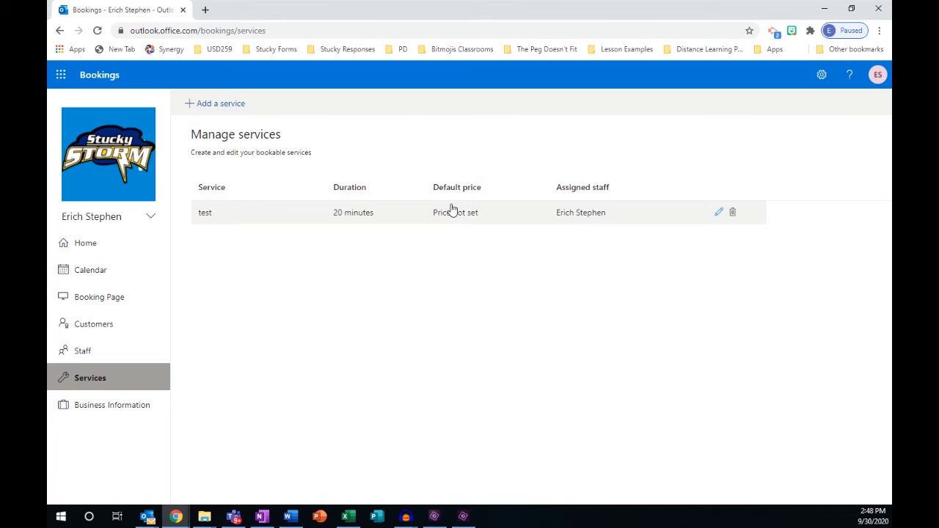
click(719, 215)
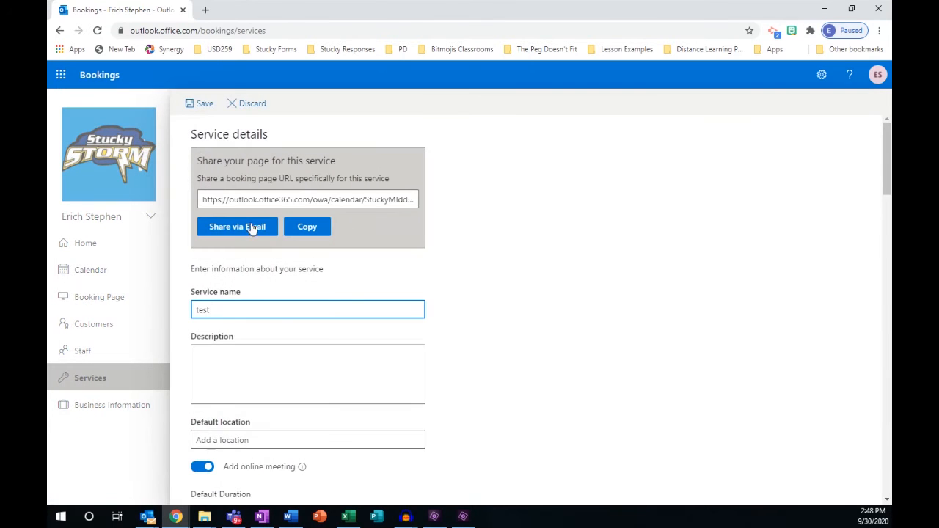
click(305, 227)
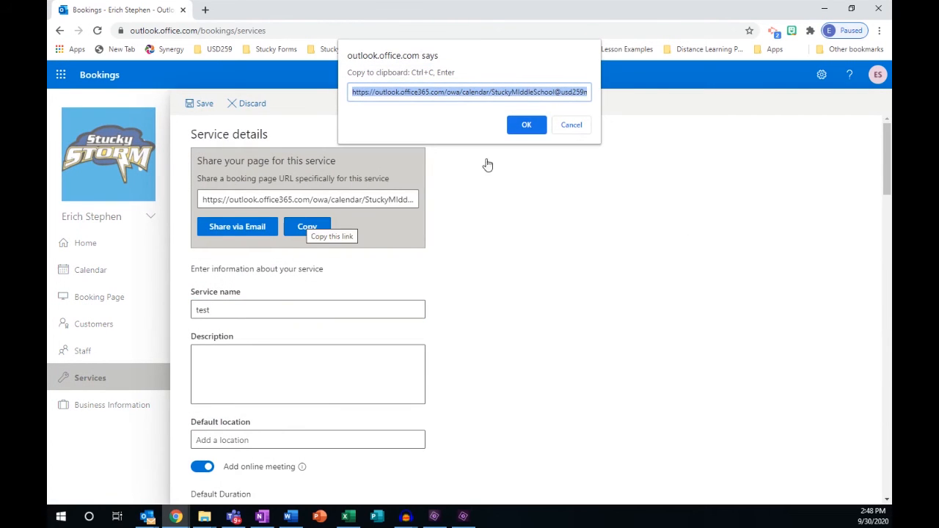
click(562, 125)
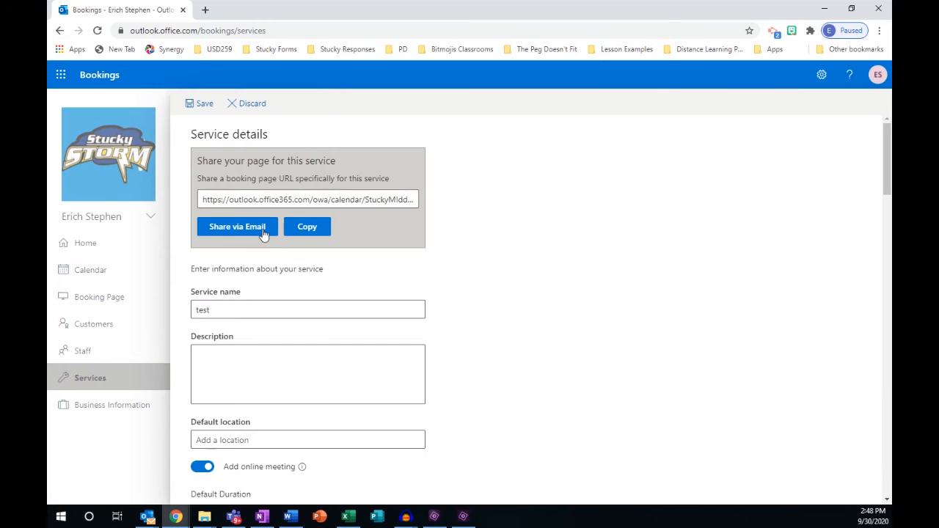
click(266, 232)
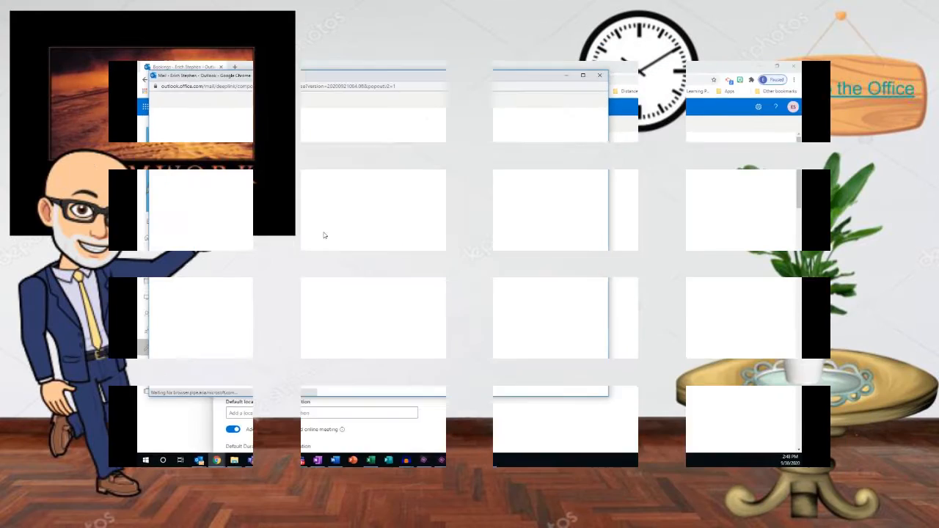